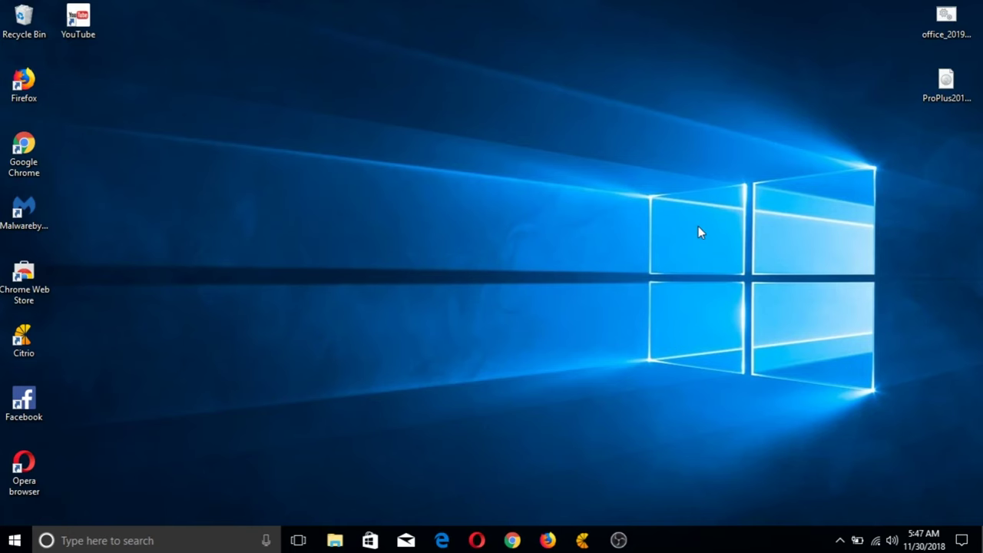
- Open a Command Prompt with Win+R cmd and run systeminfo
key("super+r")
key("Return")
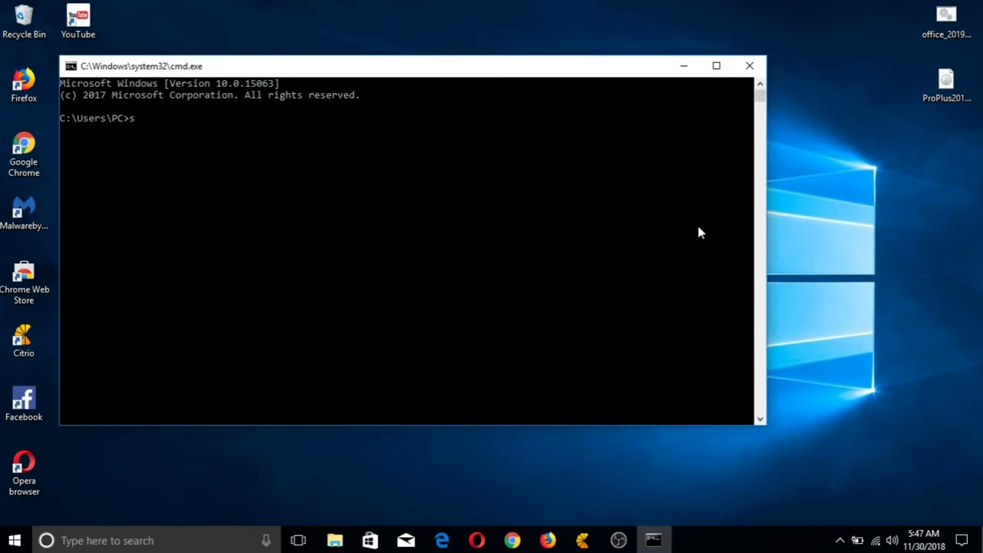
type("systeminfo")
key("Return")
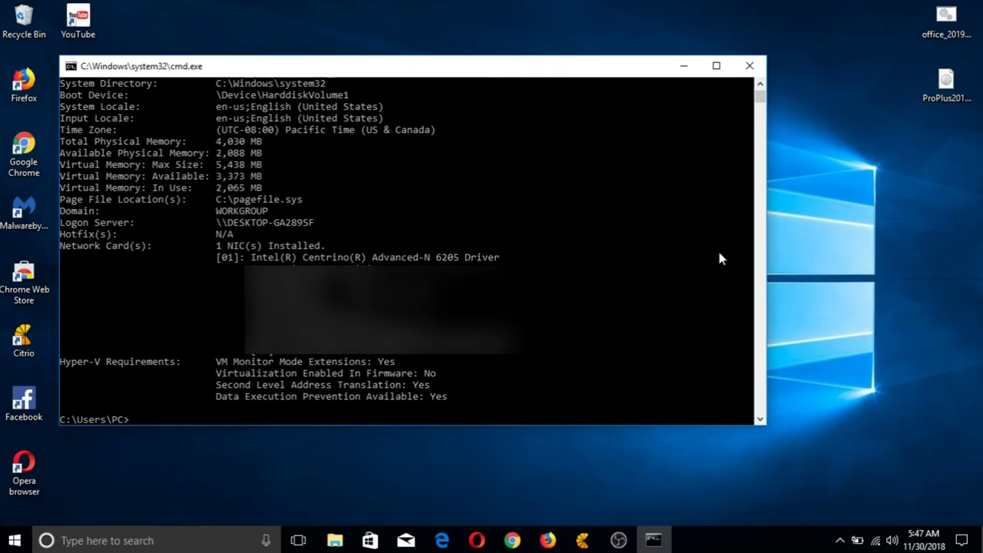
- Select the BIOS date 12/22/2011 in the output, then search for System Information
left_click_drag(761, 96, 760, 86)
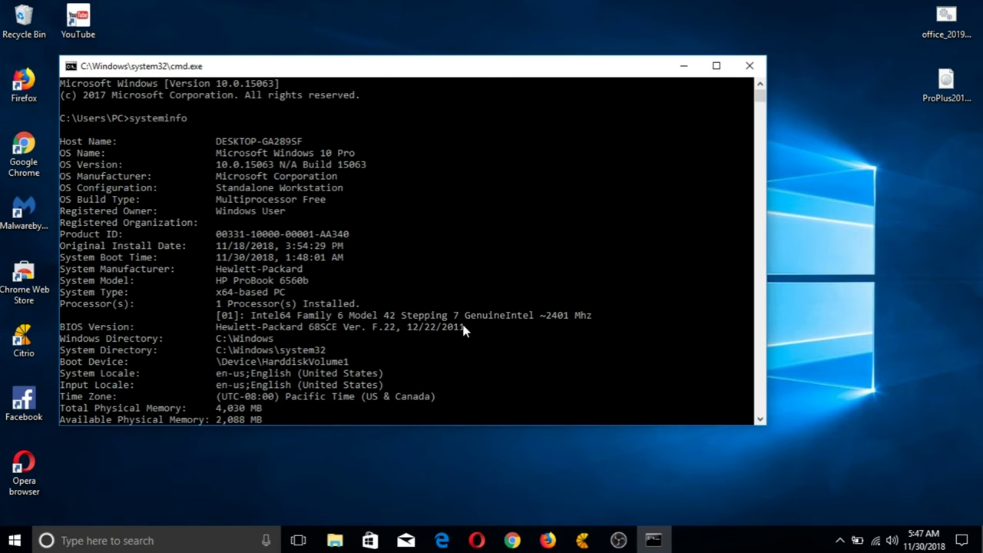
left_click_drag(465, 329, 409, 330)
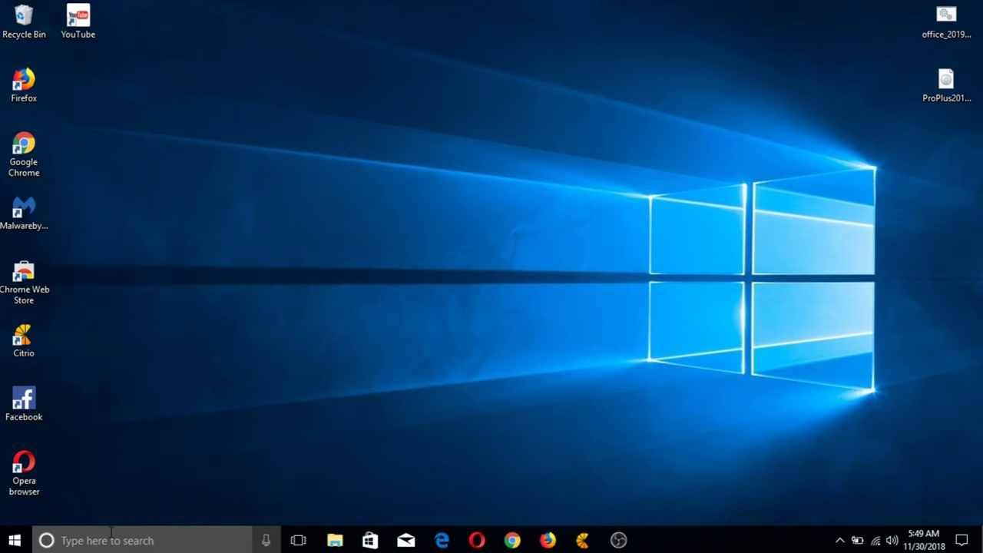
left_click(110, 531)
type("system inform")
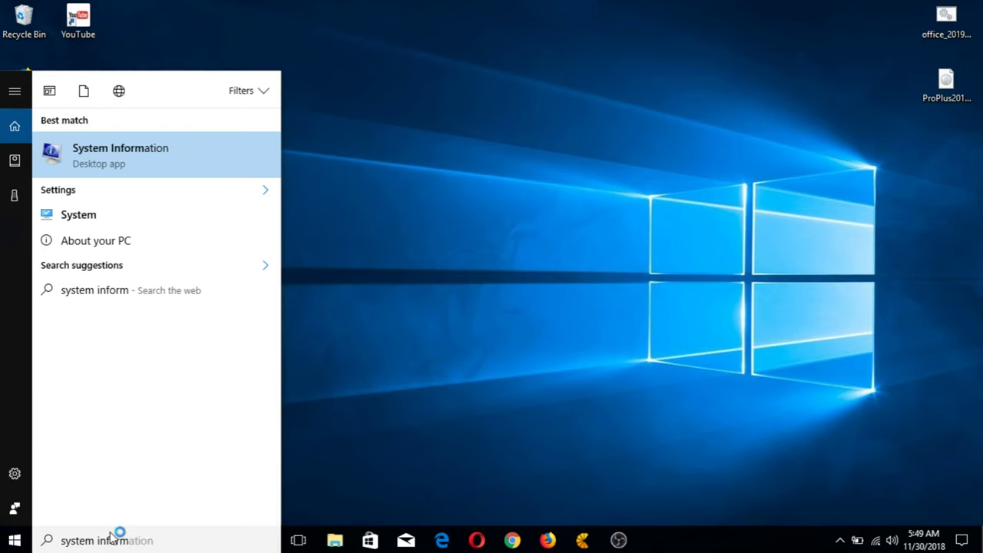
key("Return")
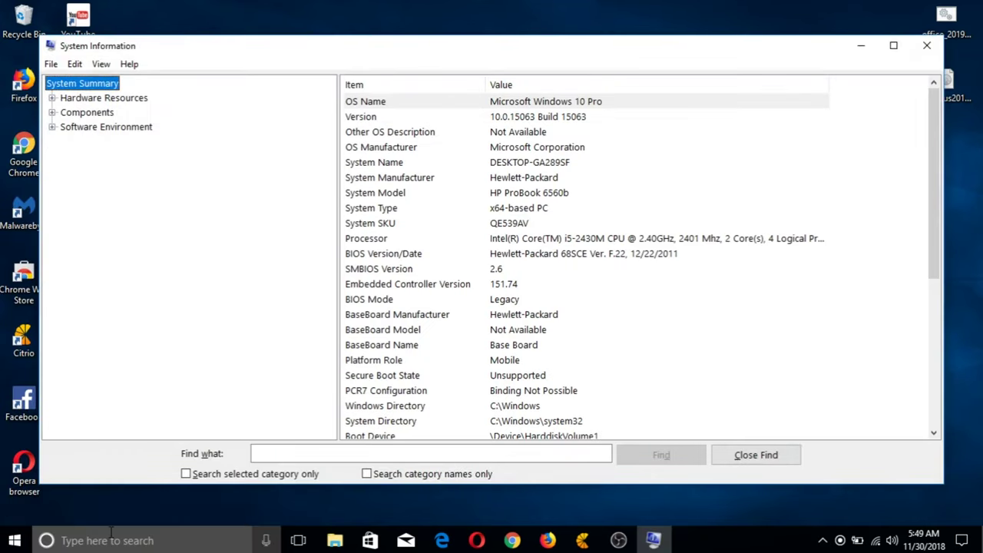
left_click(420, 260)
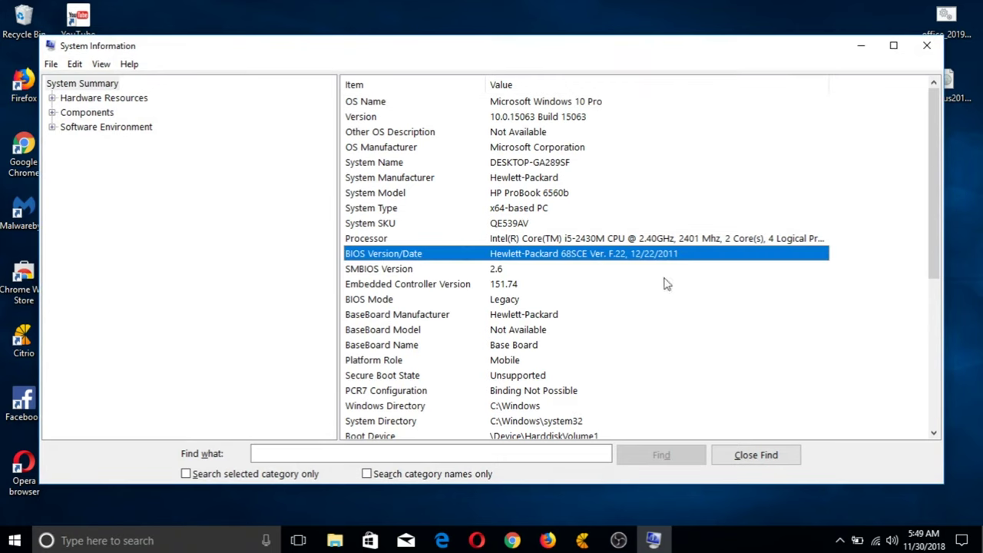
- Copy office_2019_by_iSchoolForms and ProPlus2019Retail from USB Drive (F:) to the desktop
left_click(926, 46)
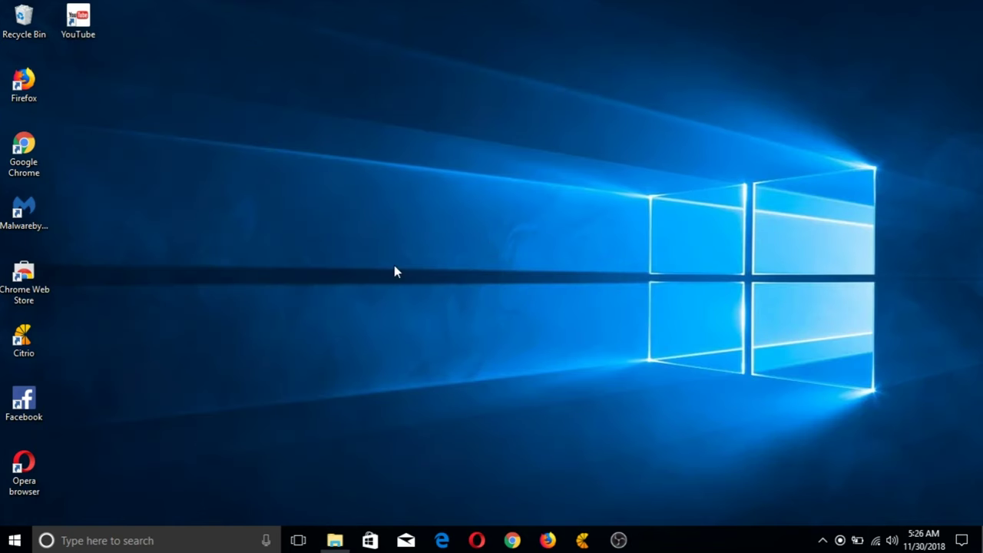
key("super+e")
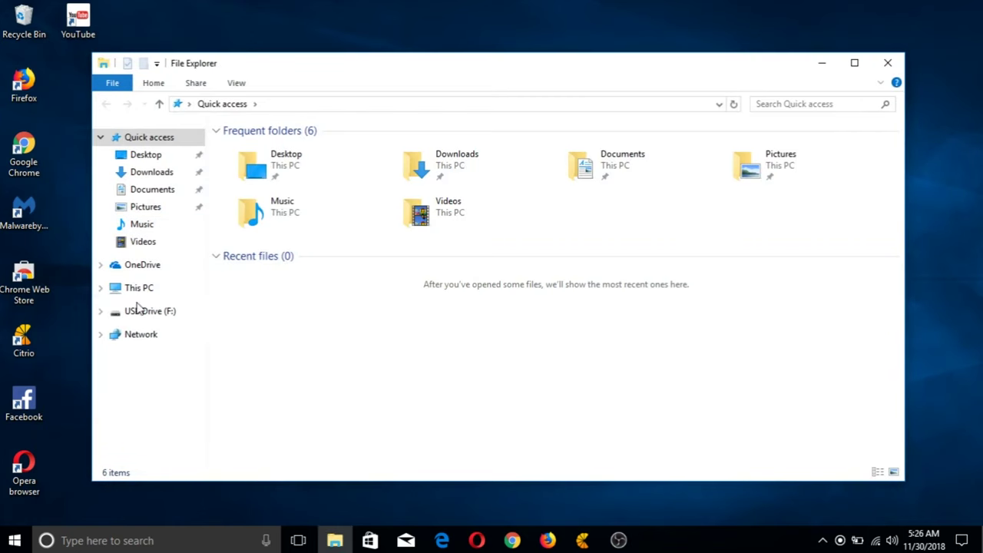
left_click(132, 312)
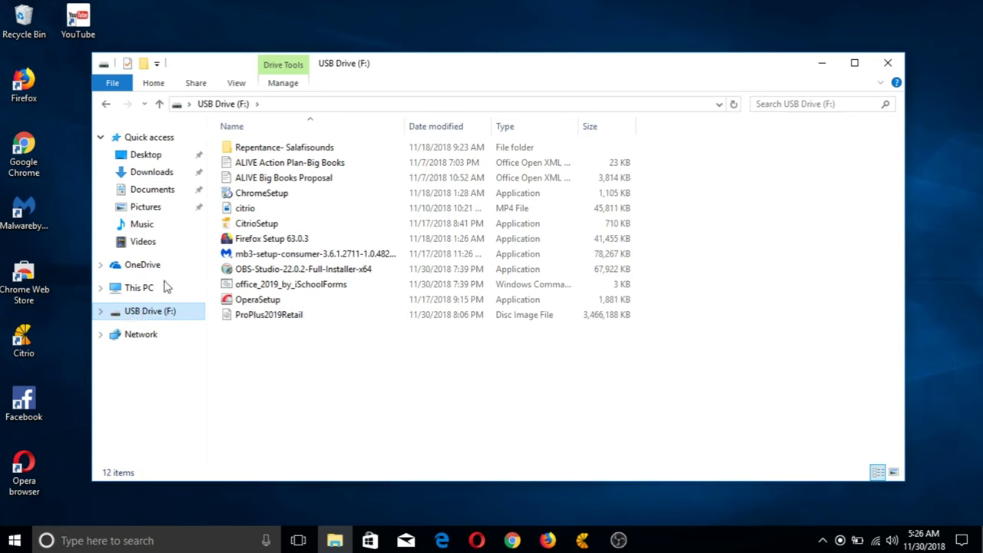
left_click(297, 285)
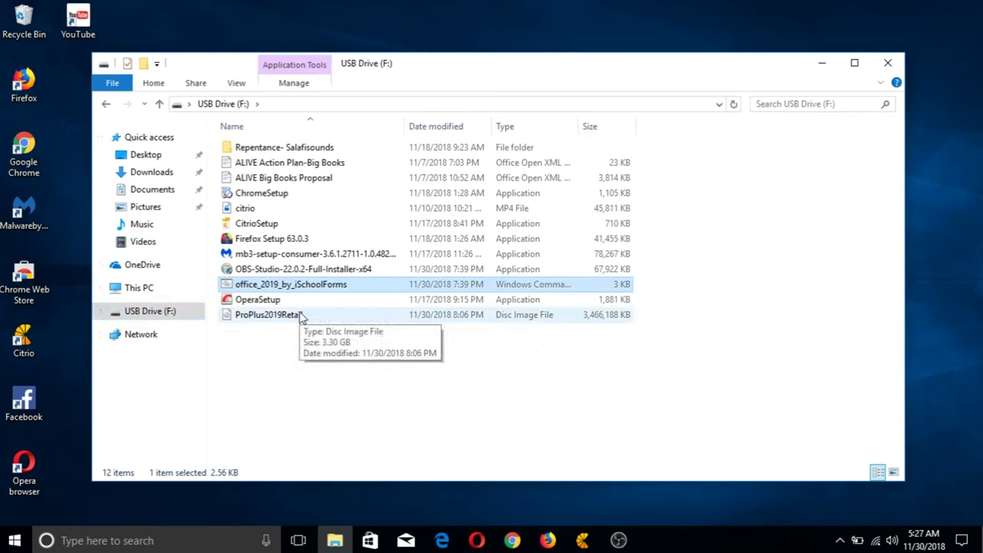
left_click(295, 320, "ctrl")
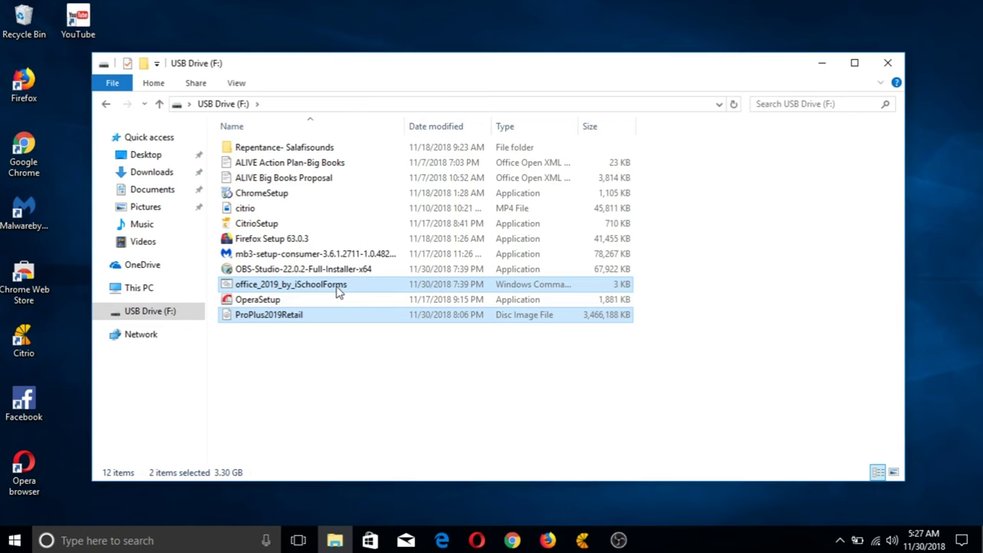
left_click_drag(338, 290, 779, 54)
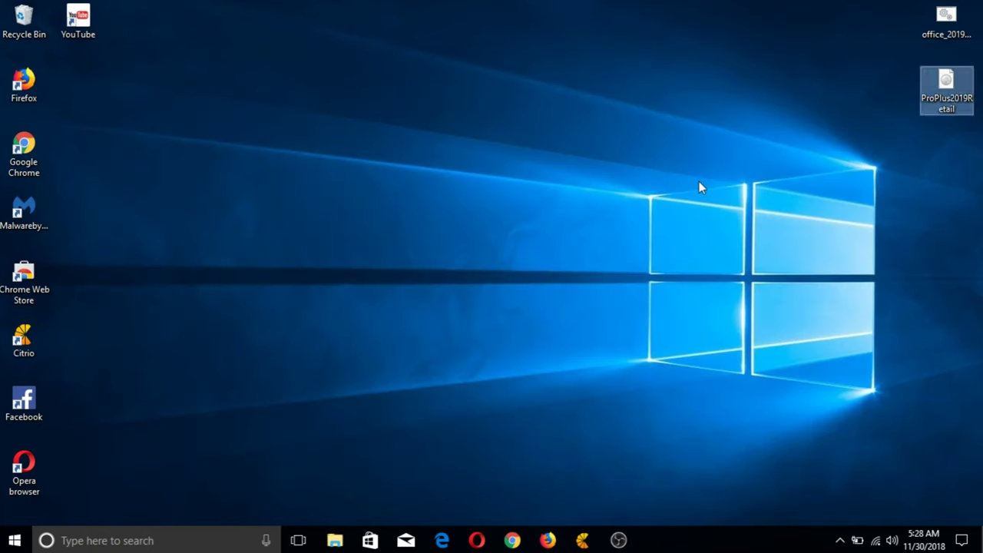
left_click(699, 181)
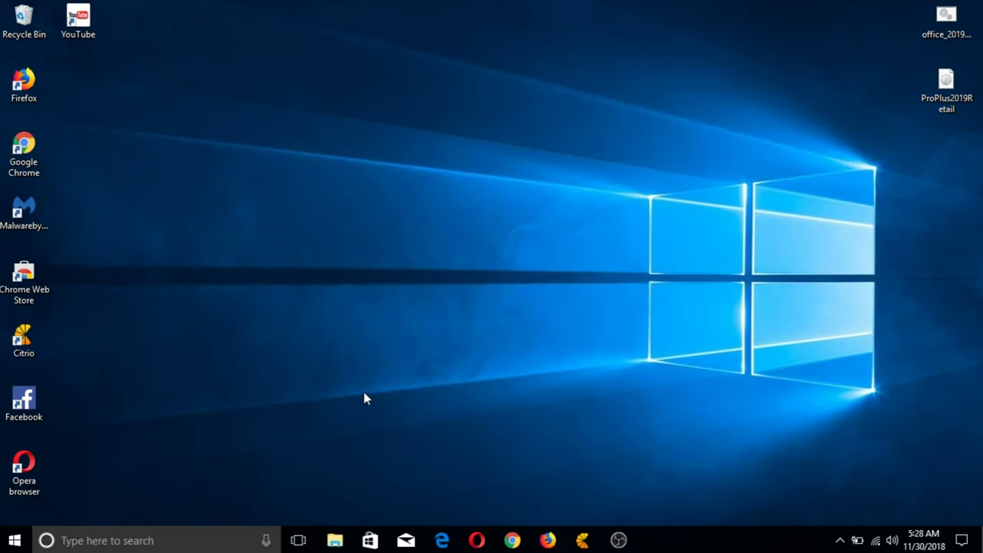
key("super+e")
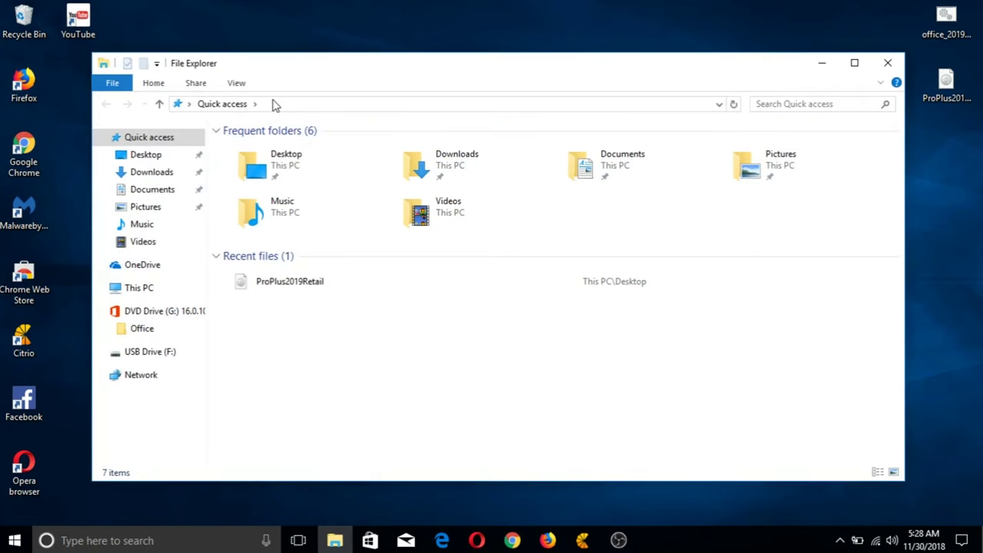
left_click(274, 104)
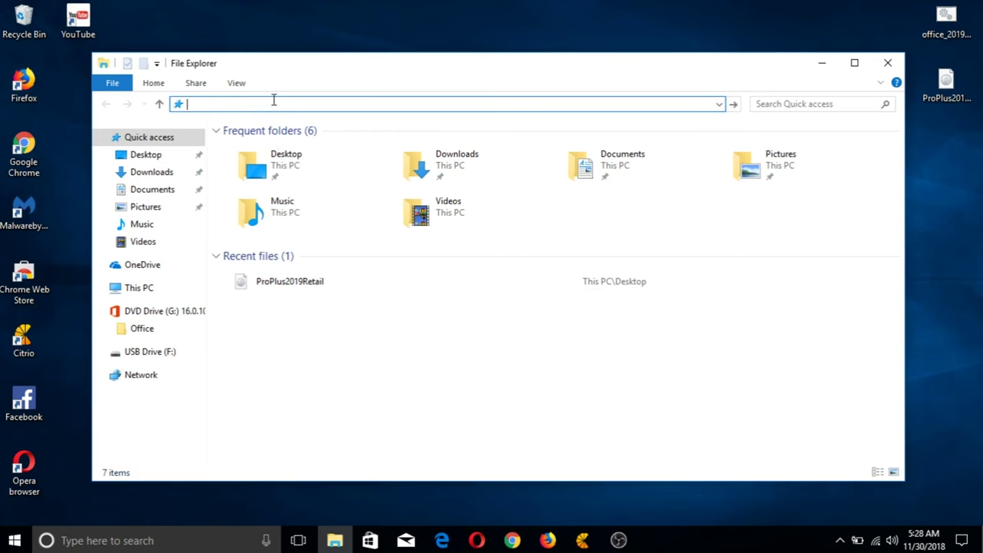
type("contro")
key("Down")
key("Return")
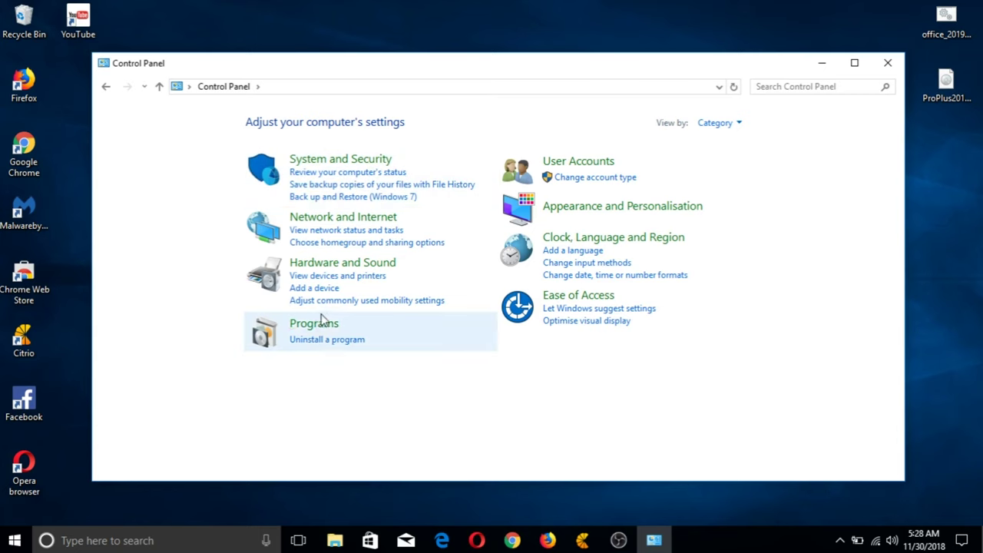
left_click(318, 328)
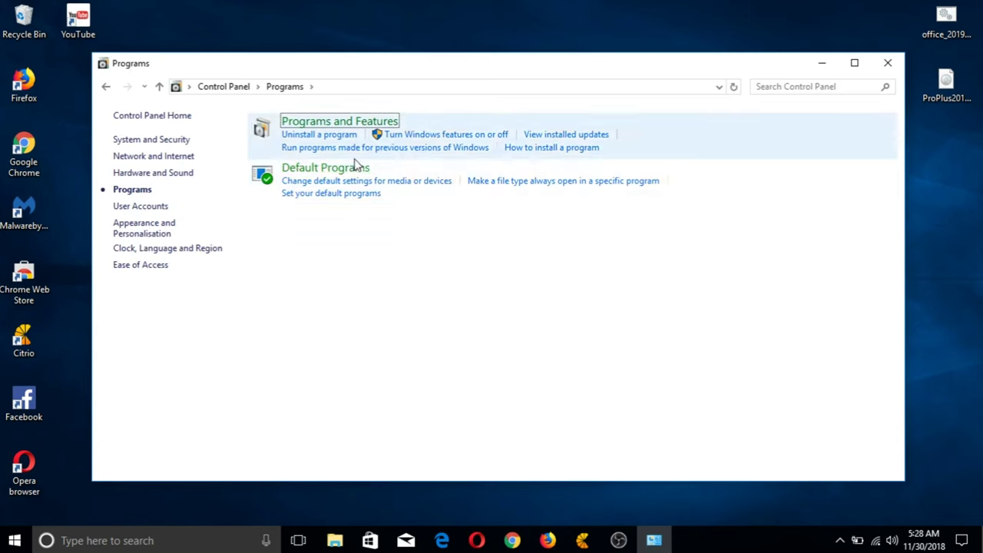
left_click(379, 128)
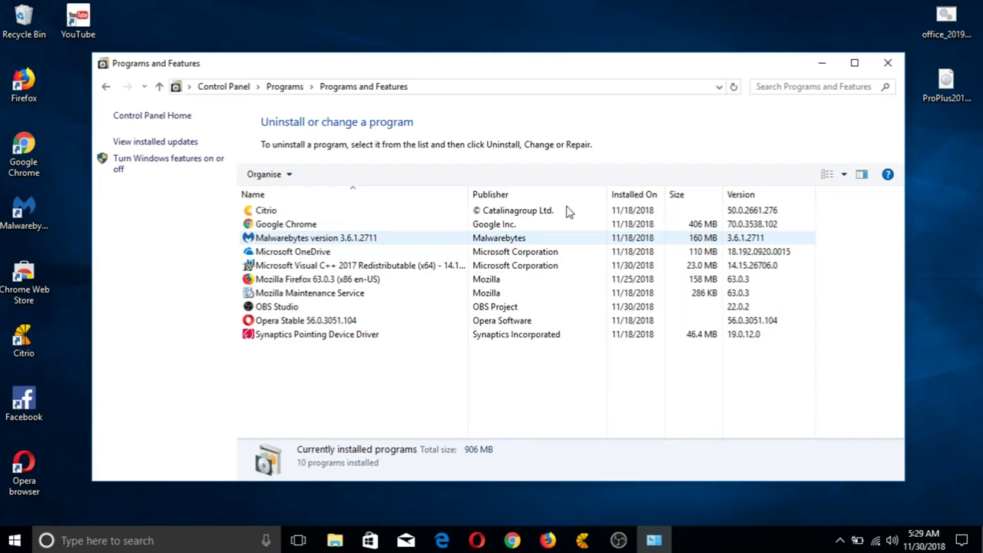
left_click(888, 63)
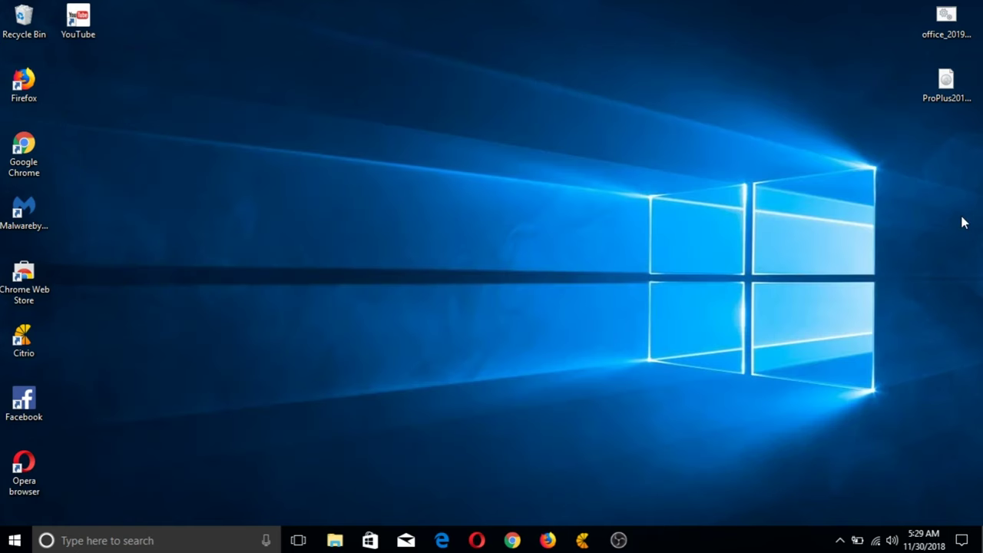
- Mount ProPlus2019Retail as DVD Drive (G:) and run its Setup to install Office
double_click(951, 89)
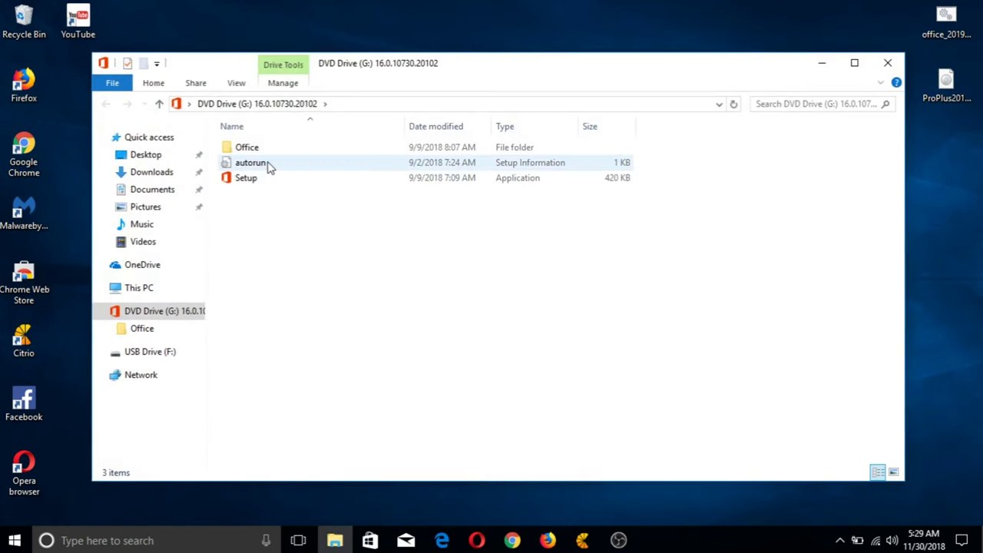
double_click(242, 181)
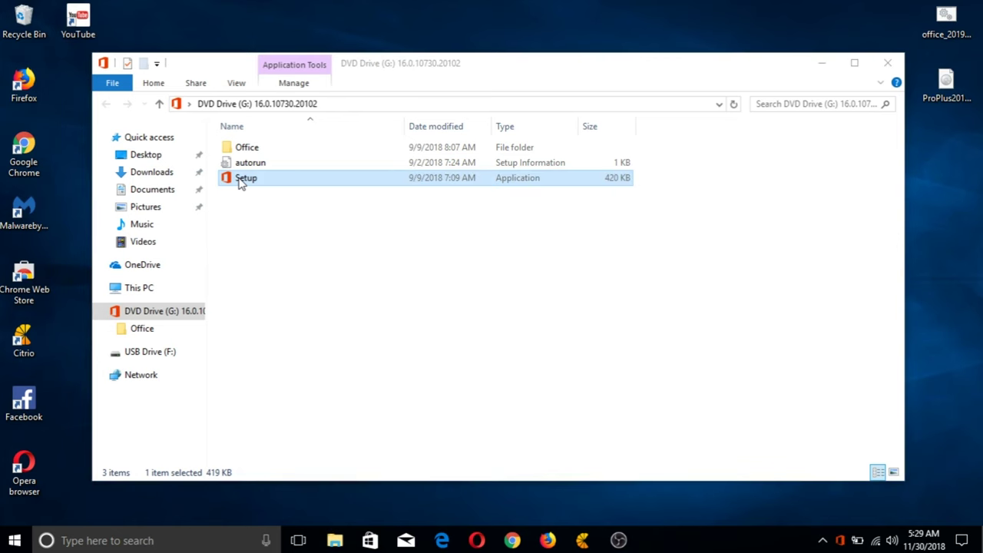
double_click(244, 178)
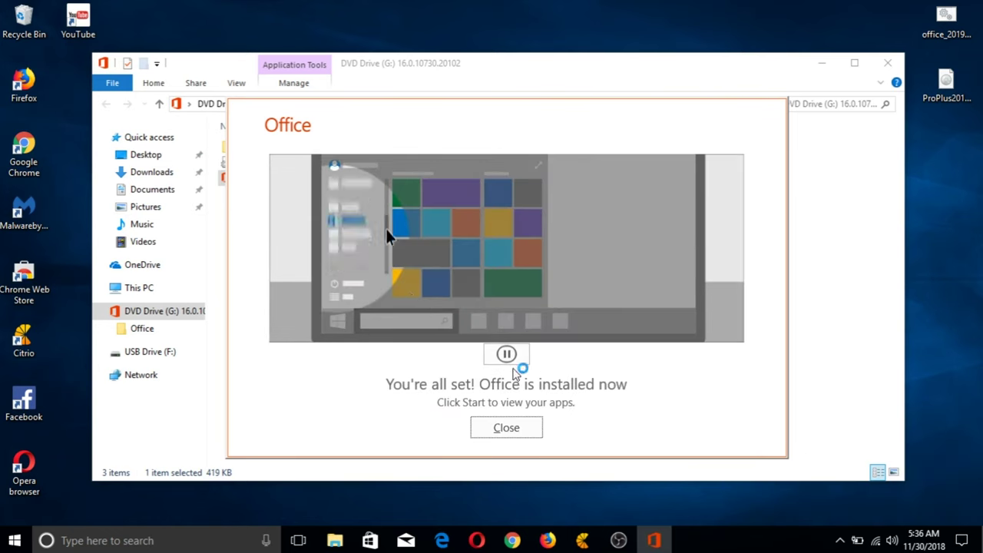
- Close the installer message and DVD drive window, then open the Start app list
left_click(506, 428)
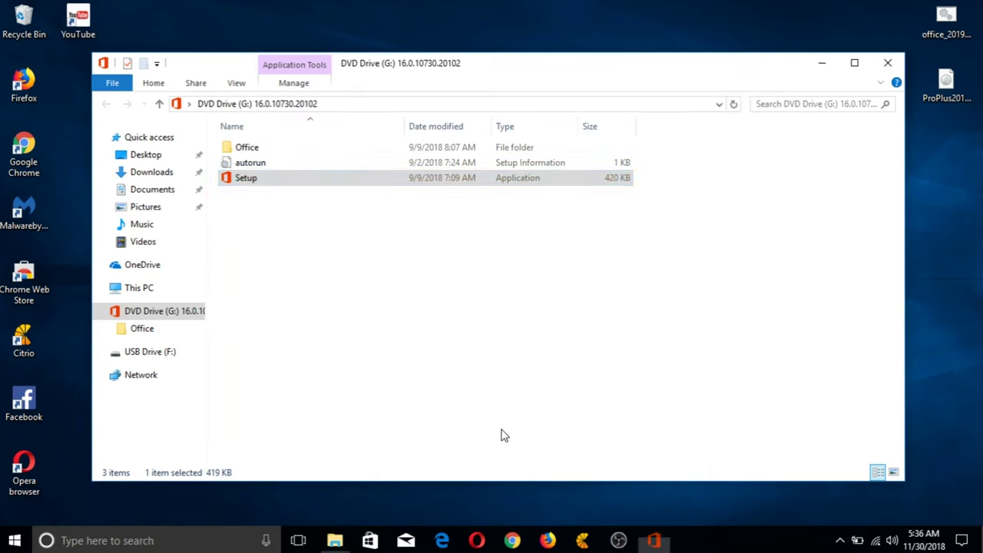
left_click(885, 65)
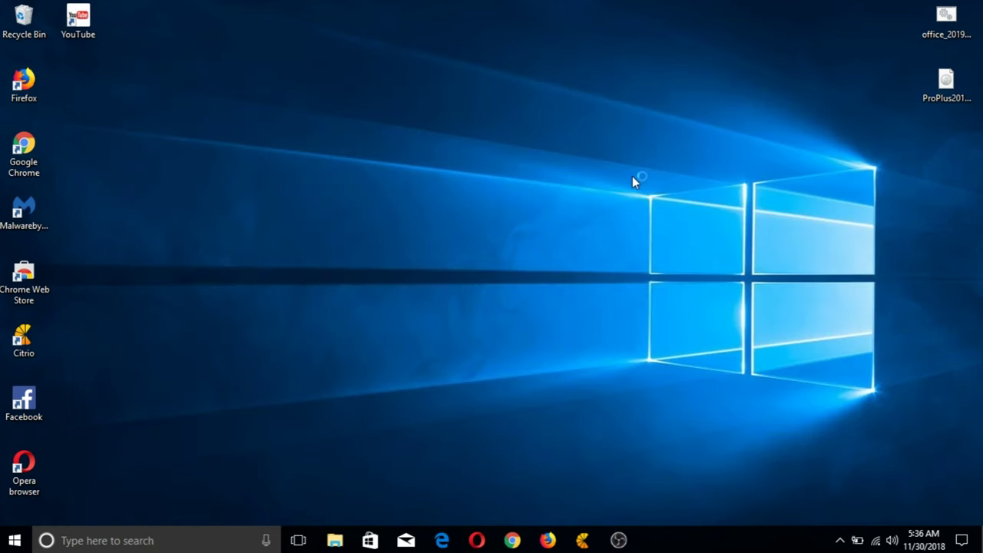
left_click(14, 540)
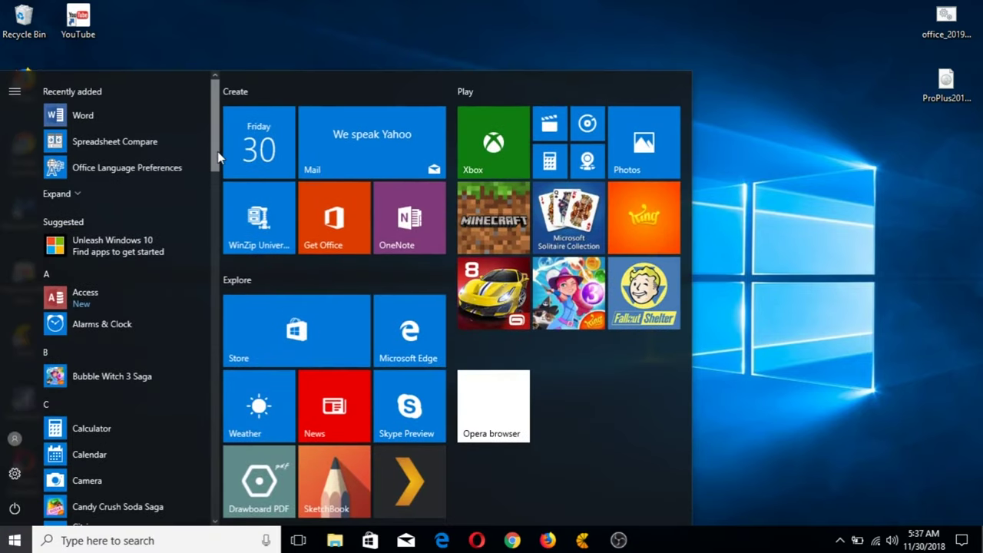
scroll(217, 151, "down", 1)
scroll(217, 151, "up", 1)
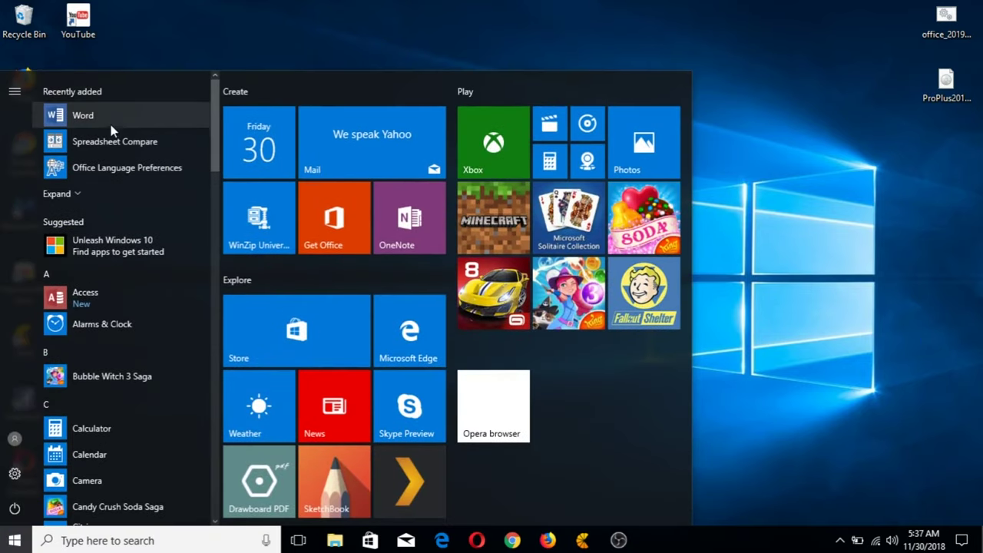
left_click_drag(215, 121, 211, 323)
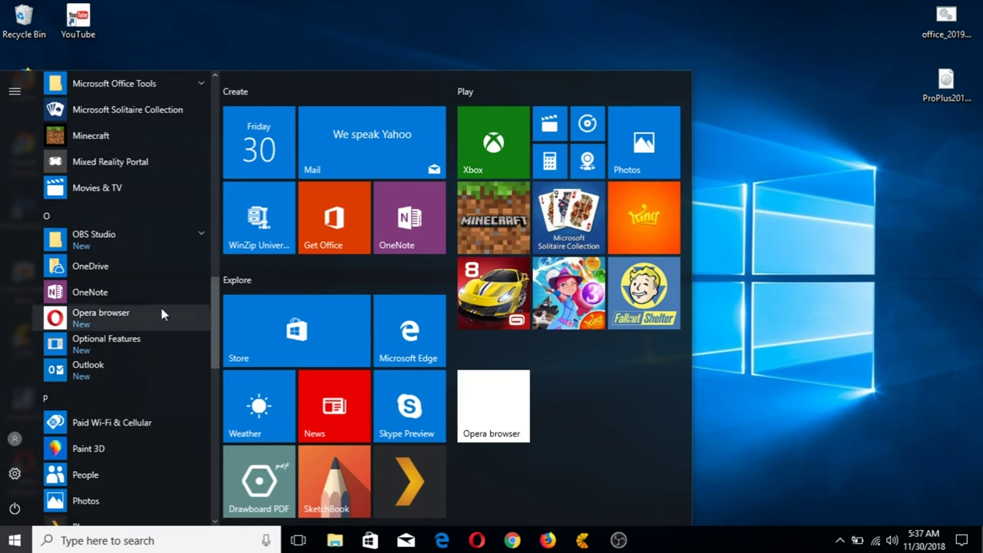
- Check the new Office apps (Access, Excel, Outlook, PowerPoint, Publisher, Word), then launch Word
left_click_drag(215, 311, 209, 347)
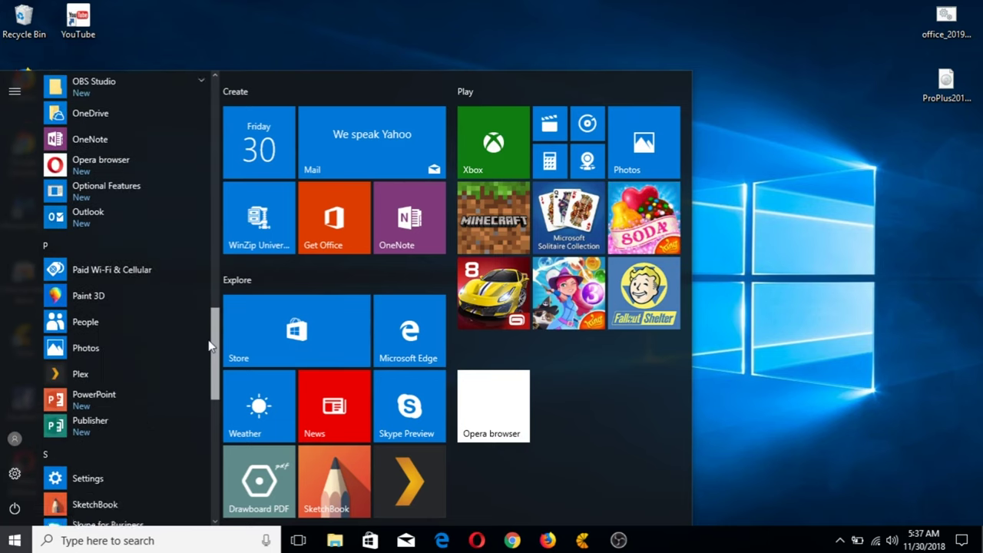
scroll(209, 337, "down", 3)
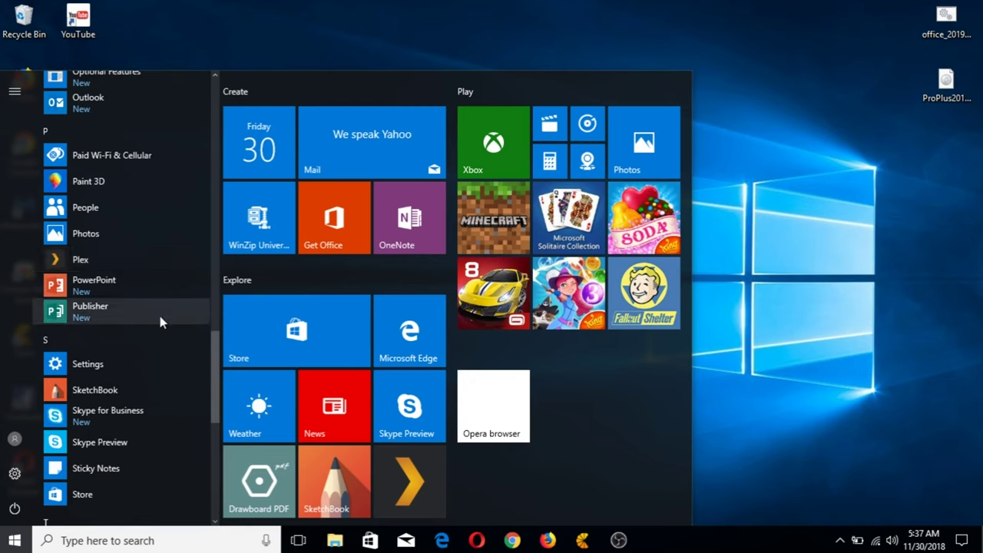
left_click_drag(216, 367, 206, 432)
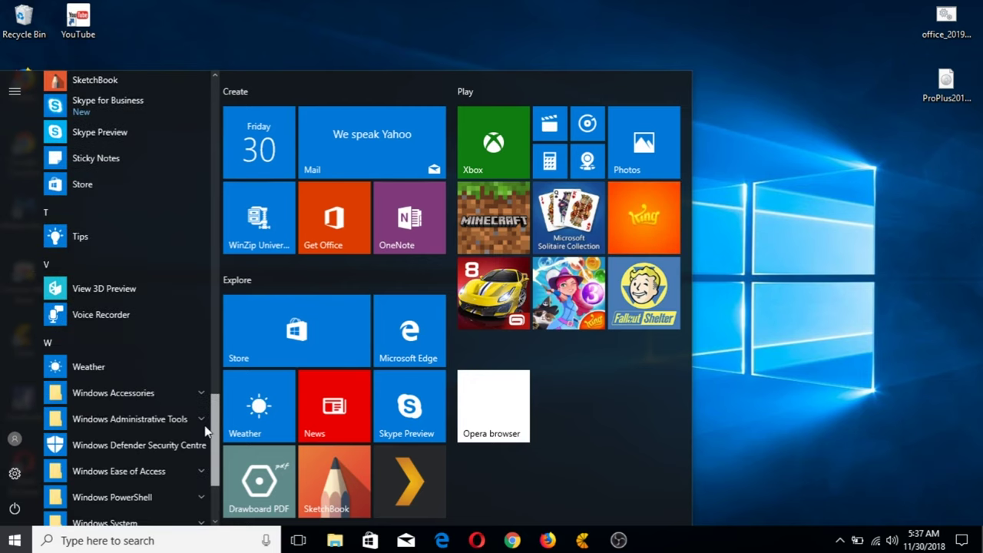
scroll(206, 432, "down", 4)
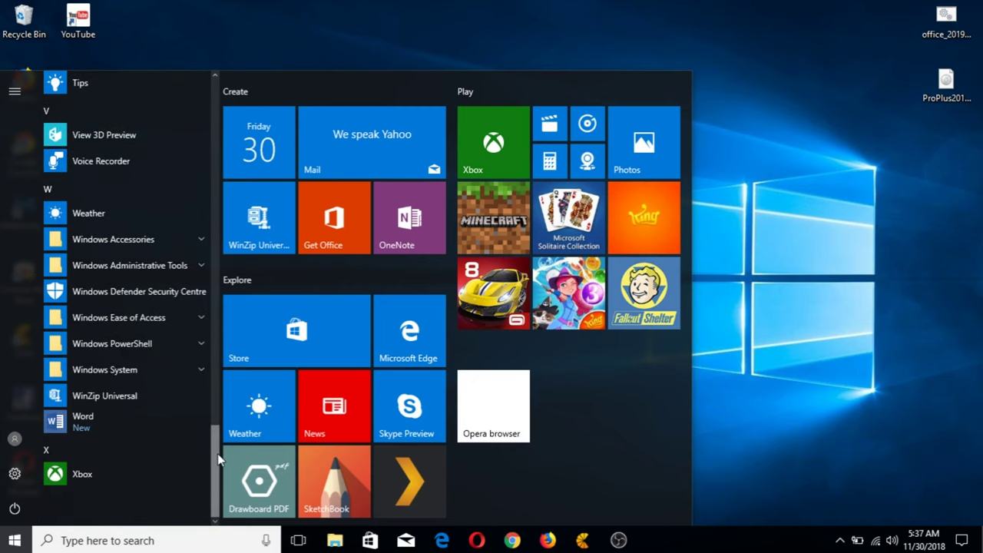
left_click_drag(217, 453, 220, 206)
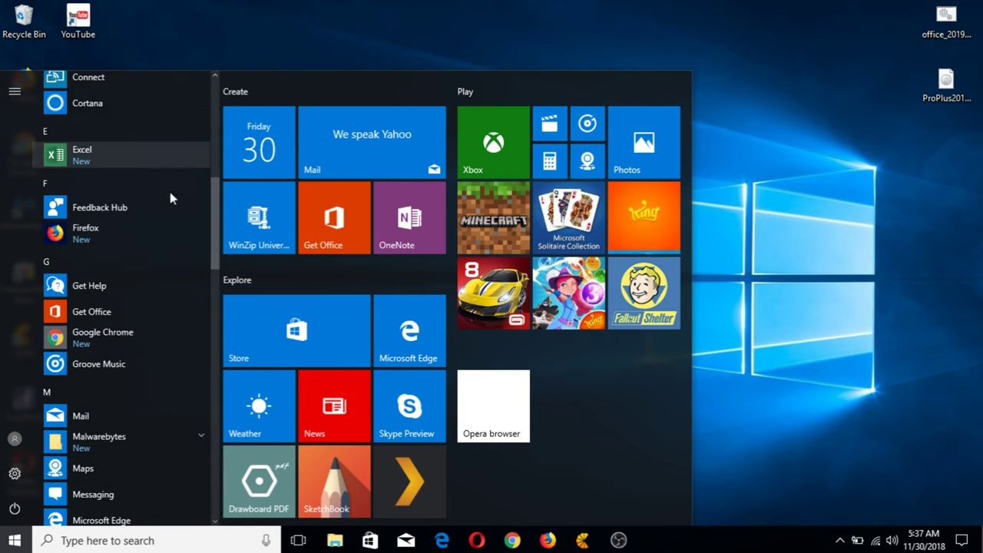
left_click_drag(216, 223, 485, 5)
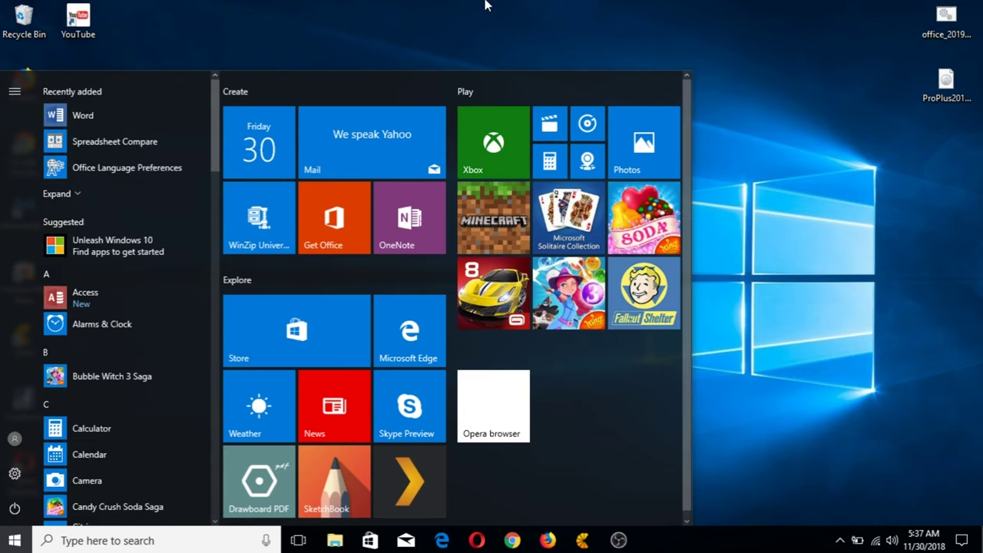
left_click(485, 4)
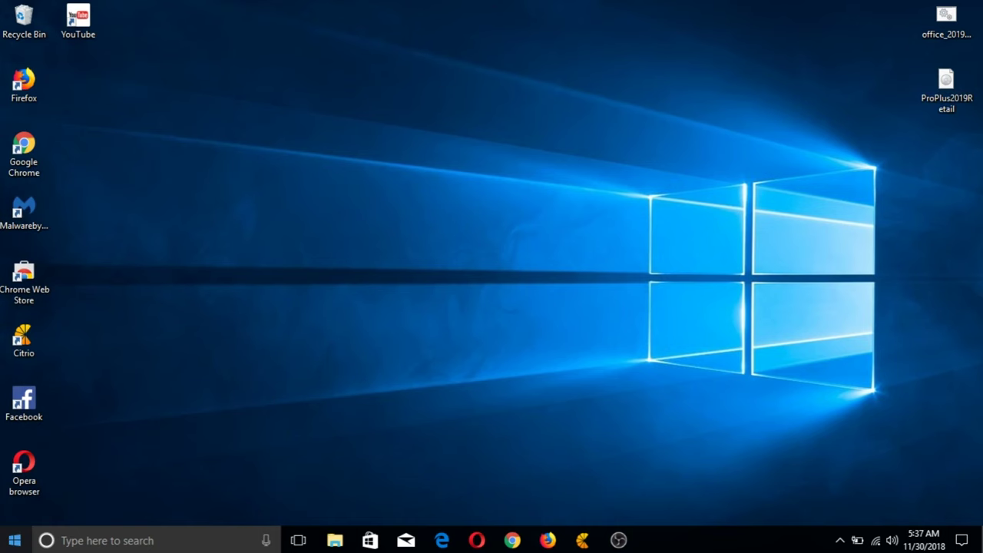
left_click(15, 540)
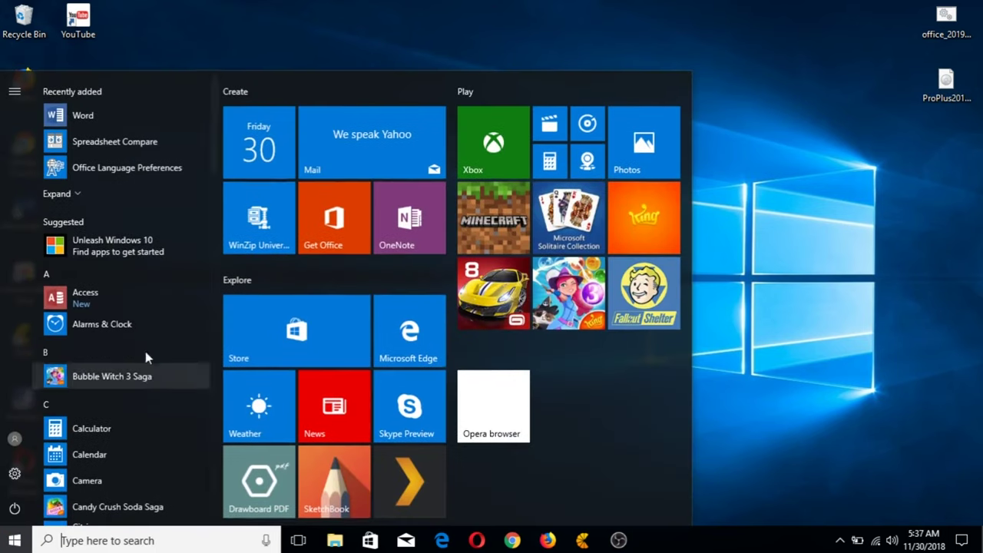
left_click(136, 117)
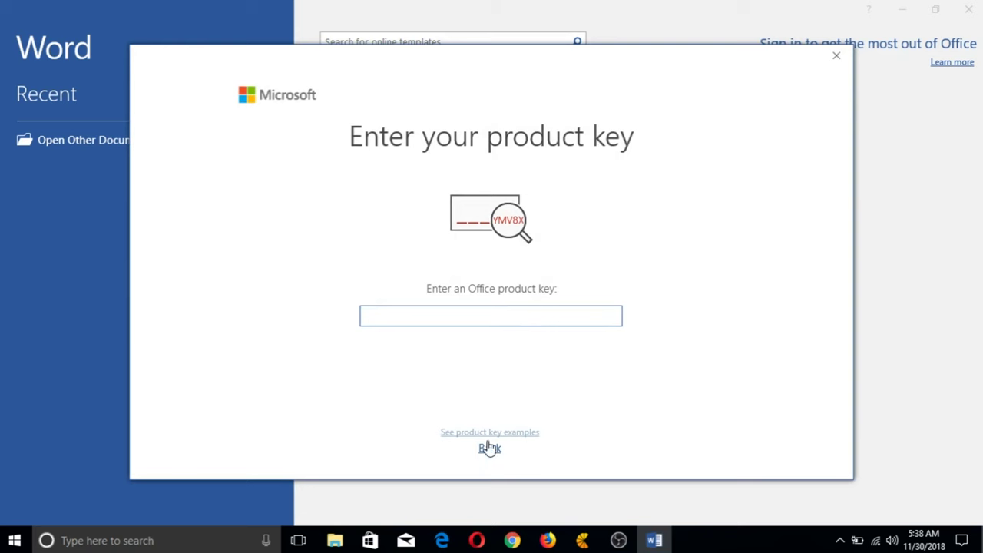
- Dismiss the product key prompt and create a blank Word document
left_click(836, 56)
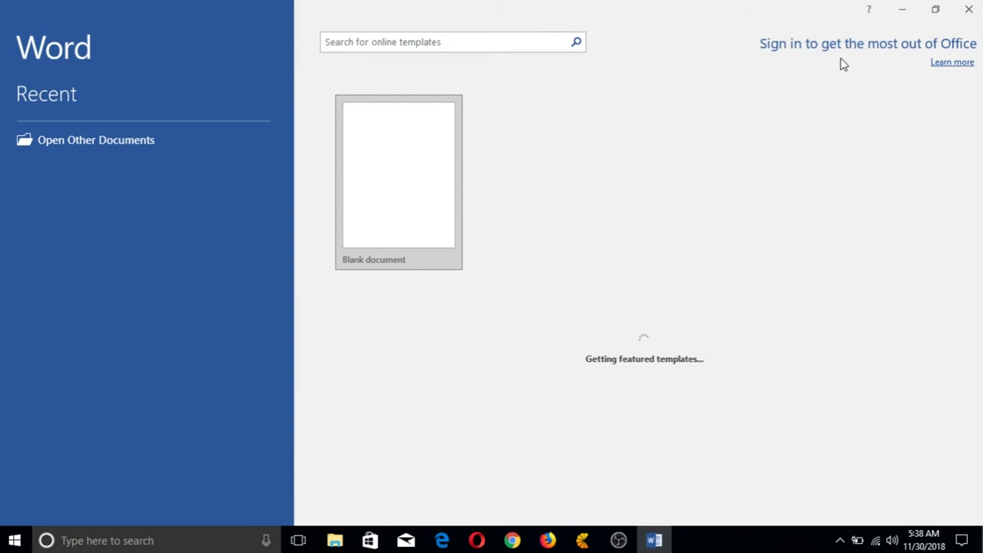
left_click(410, 190)
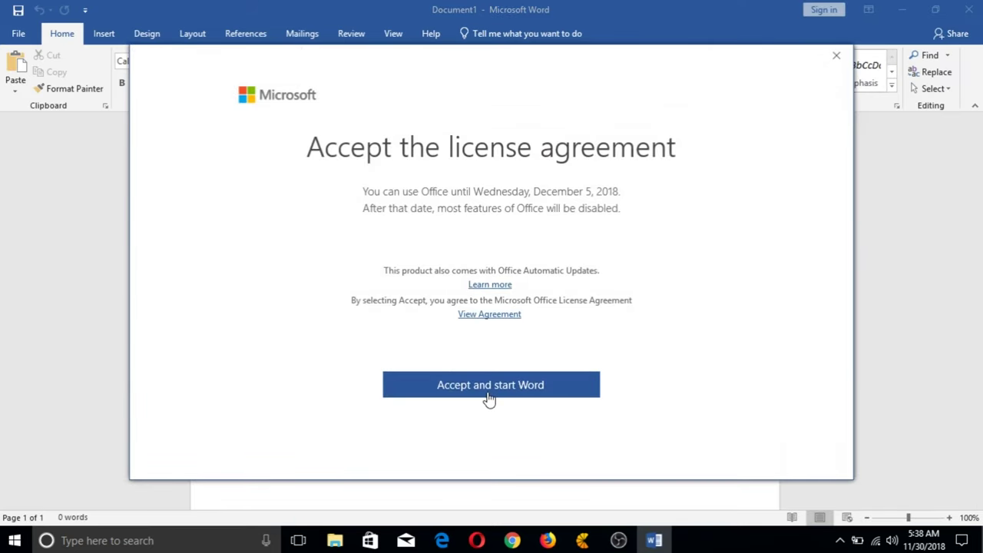
- Accept the license, confirm File > Account shows Activation Required, then close Word
left_click(489, 386)
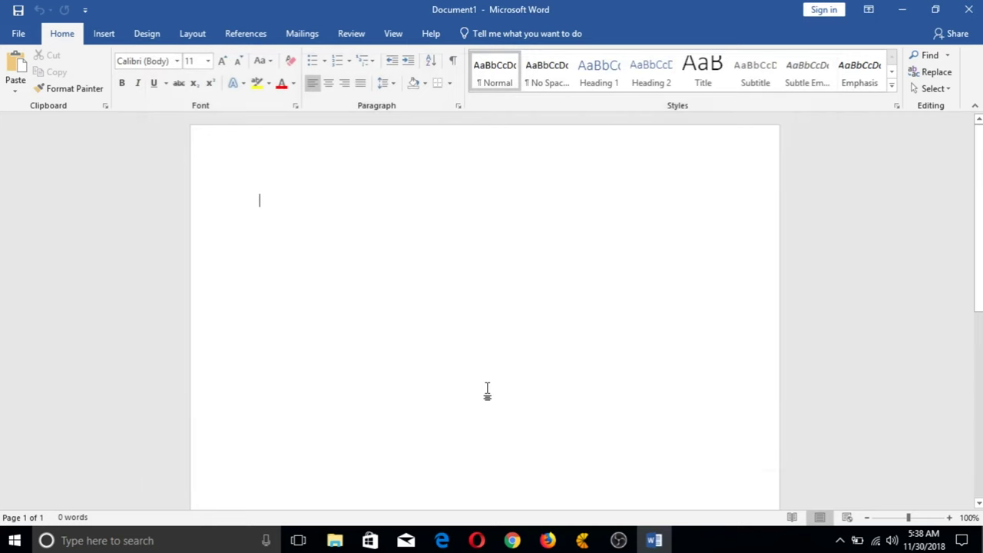
left_click(18, 33)
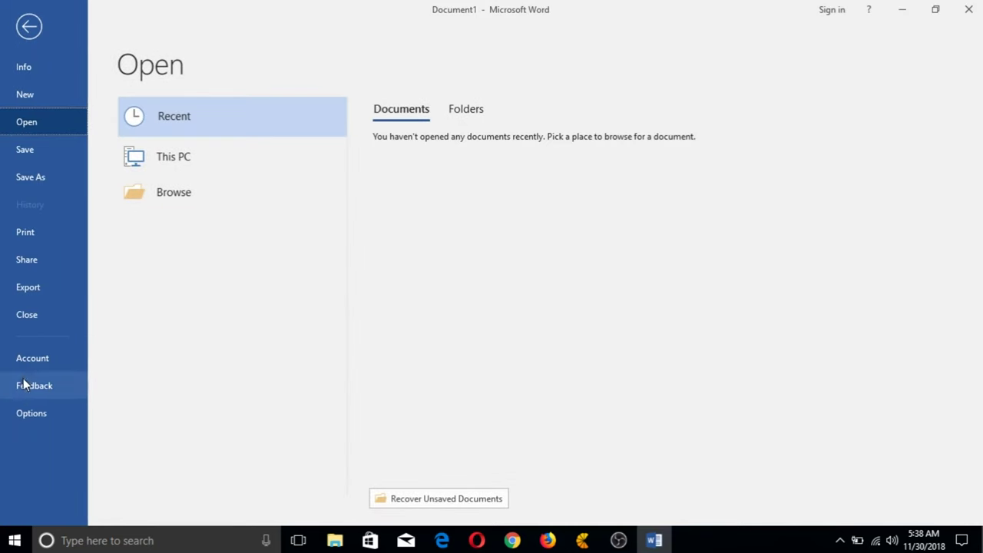
left_click(38, 358)
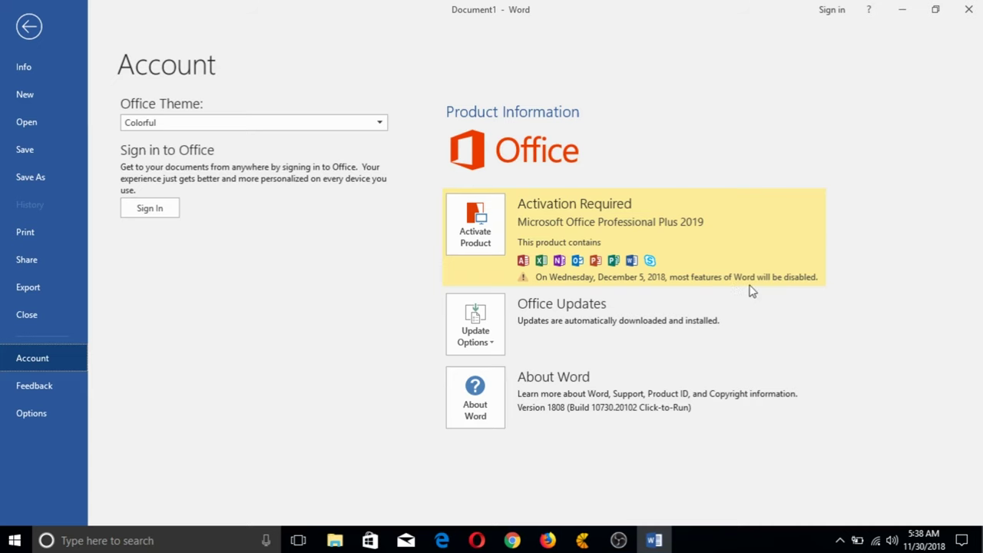
left_click(970, 7)
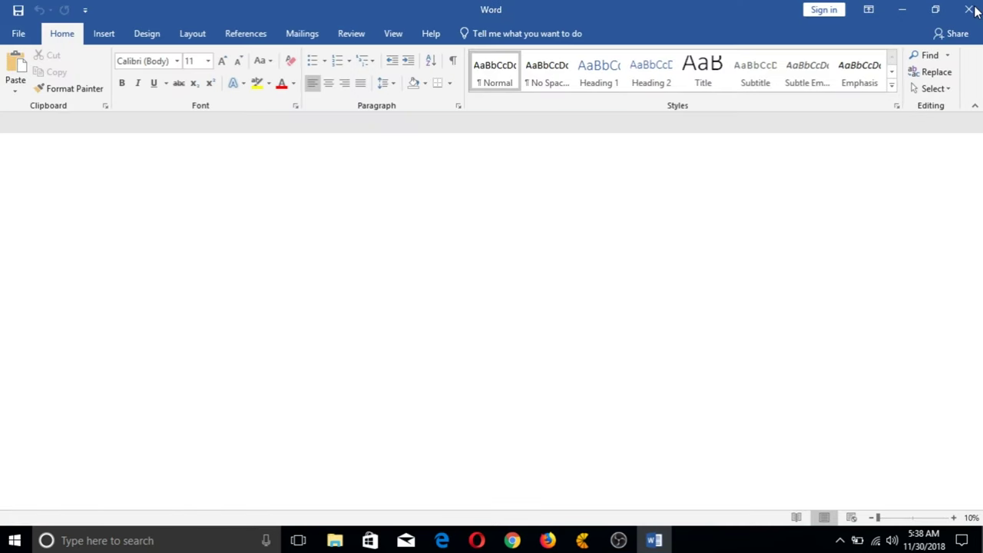
left_click(972, 8)
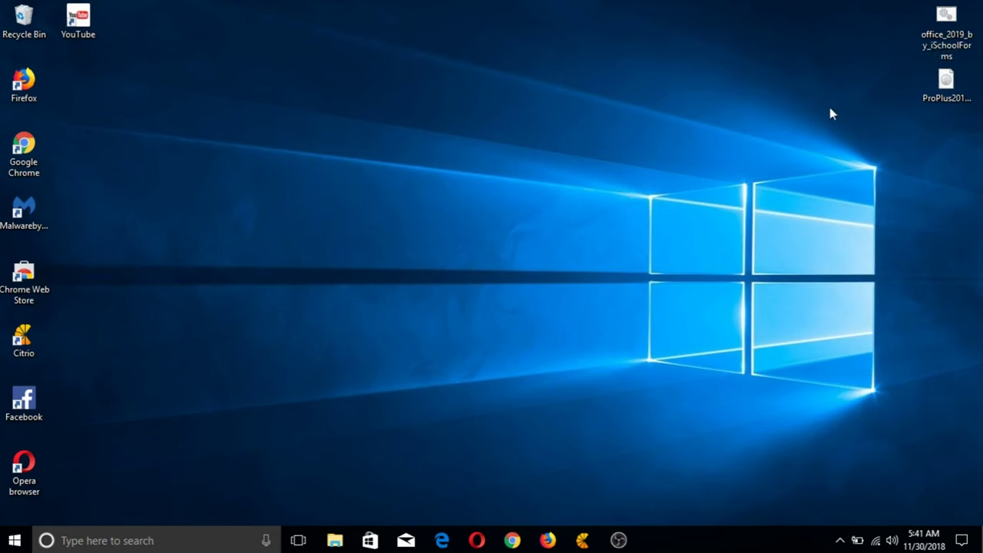
- Run the office_2019 activator as administrator and close its console after successful activation
left_click(957, 35)
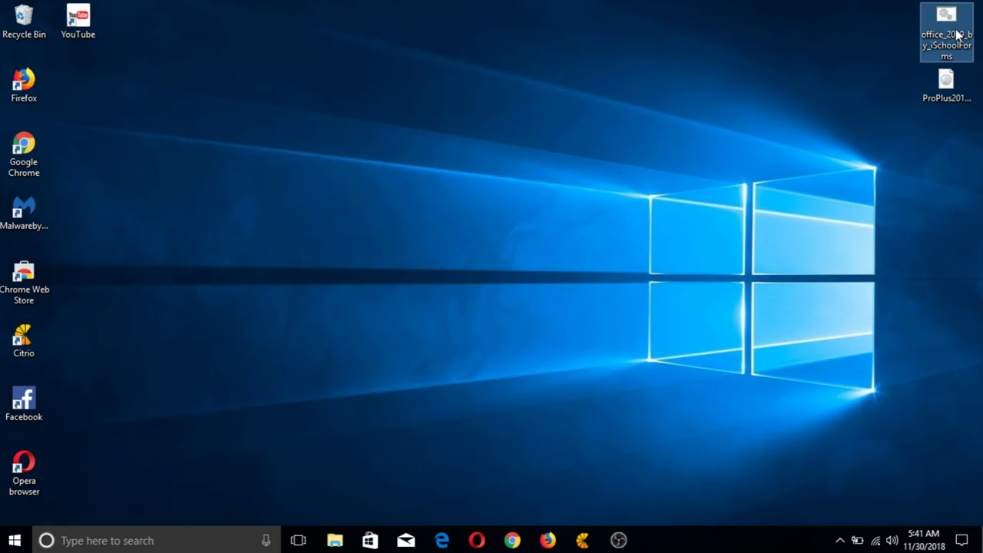
right_click(958, 36)
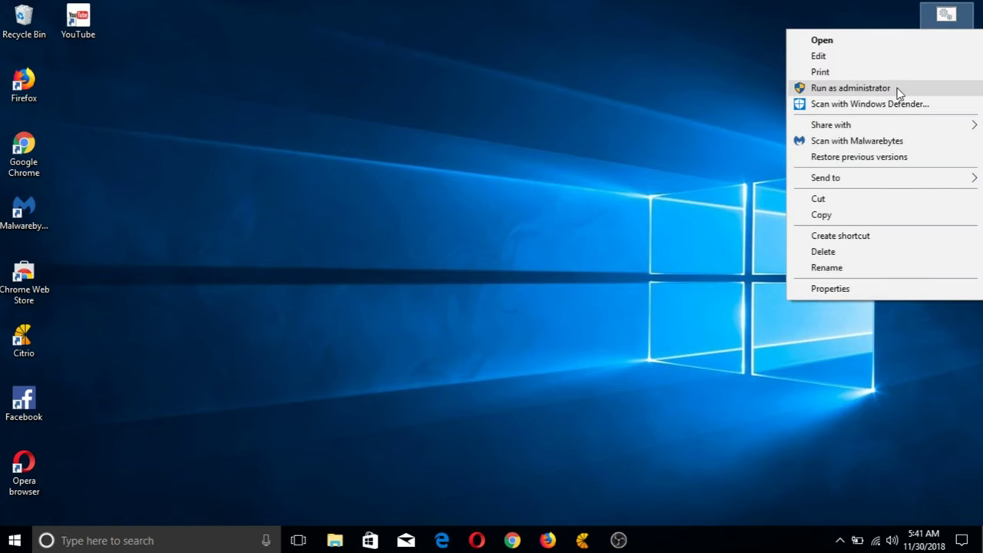
left_click(899, 91)
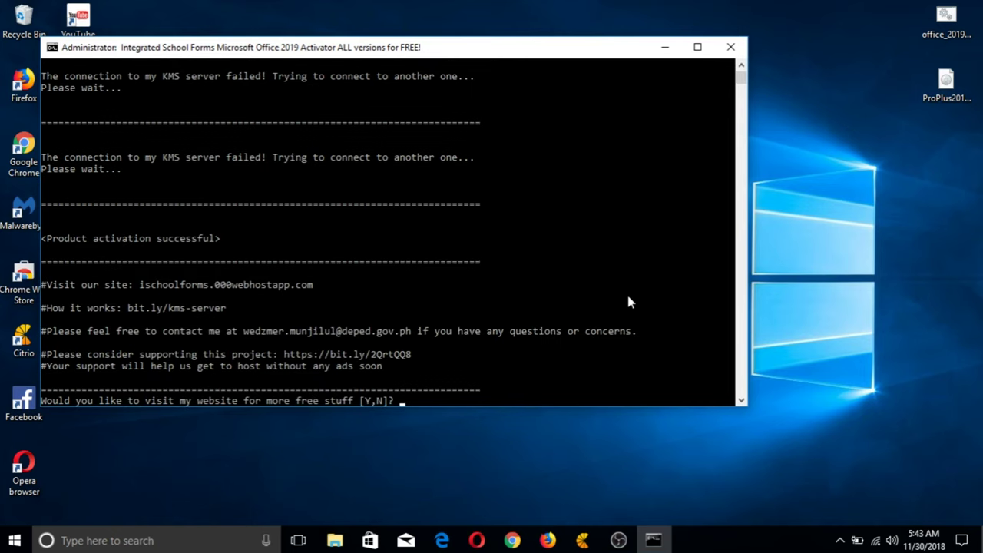
left_click(730, 47)
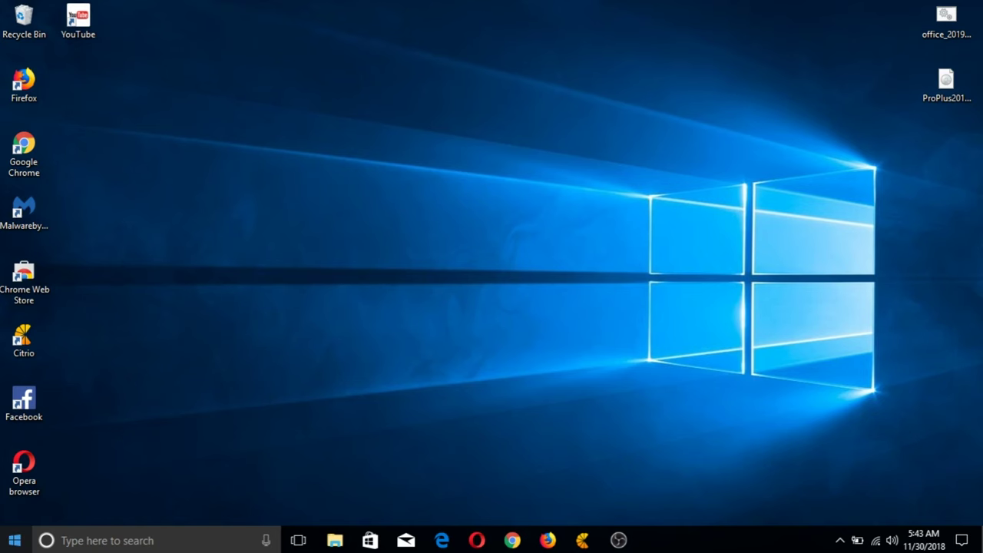
- Relaunch Word, confirm File > Account shows Product Activated, then close Word
left_click(15, 540)
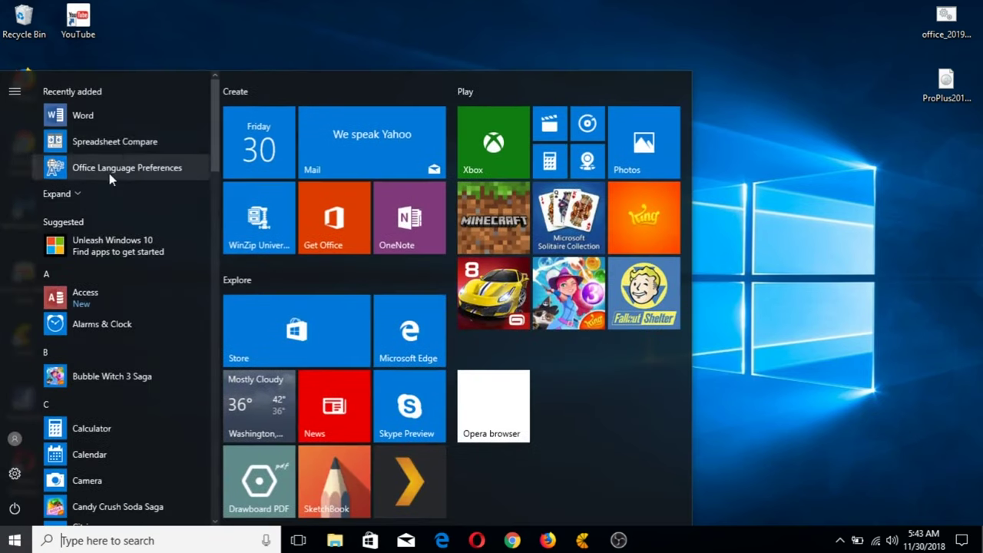
left_click(163, 121)
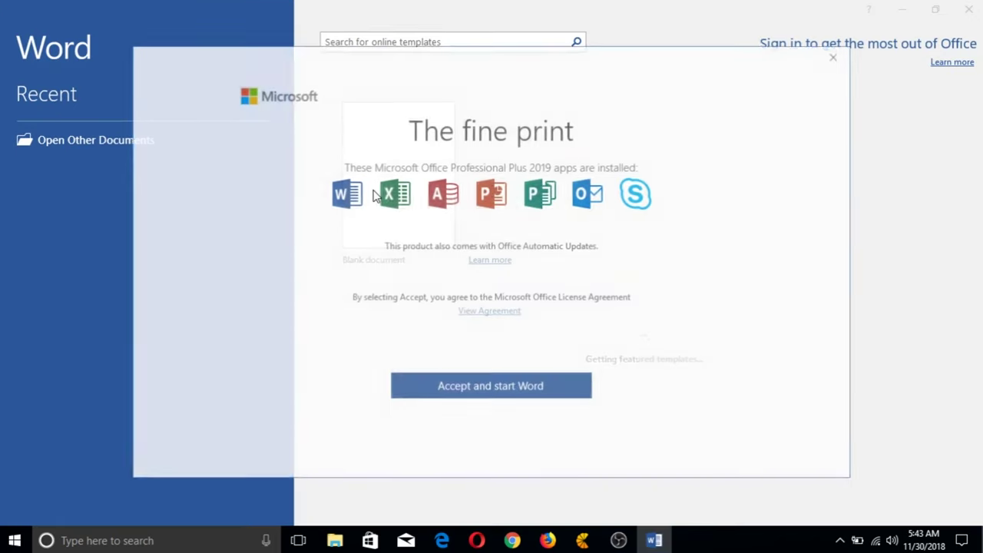
left_click(520, 397)
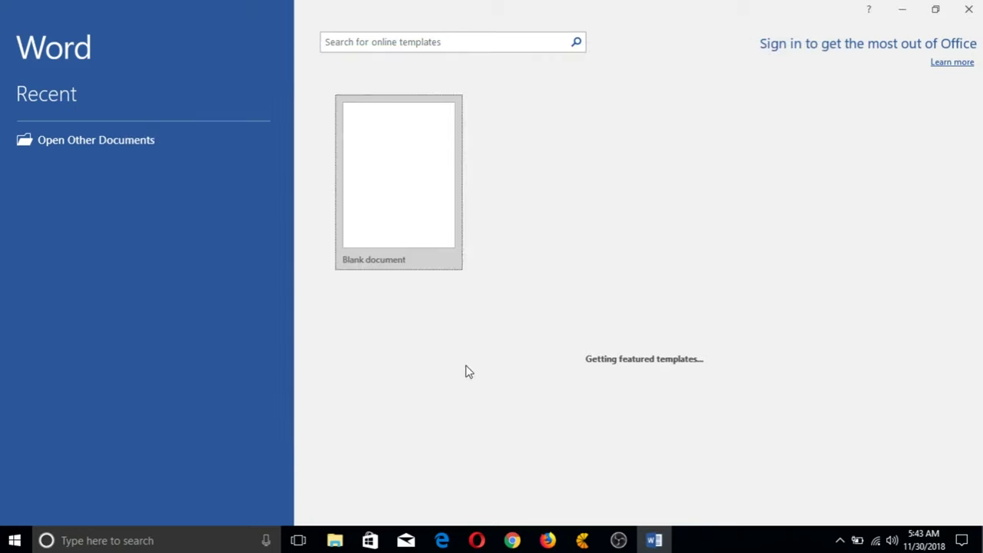
left_click(420, 198)
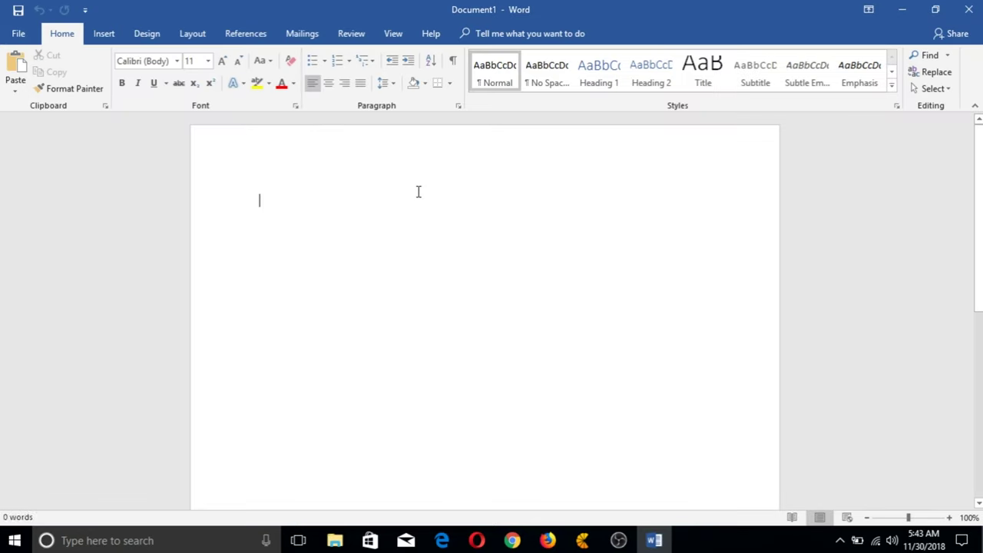
left_click(28, 36)
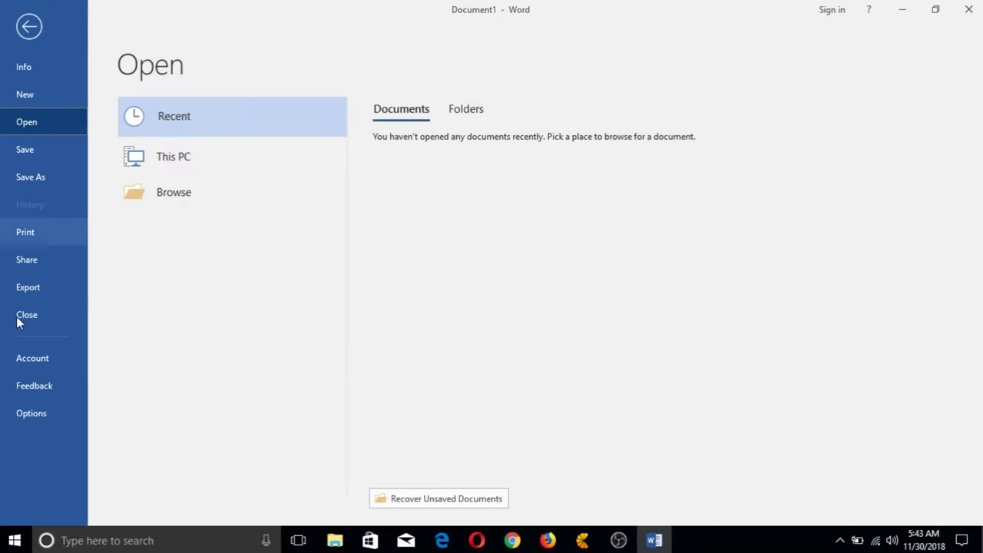
left_click(47, 361)
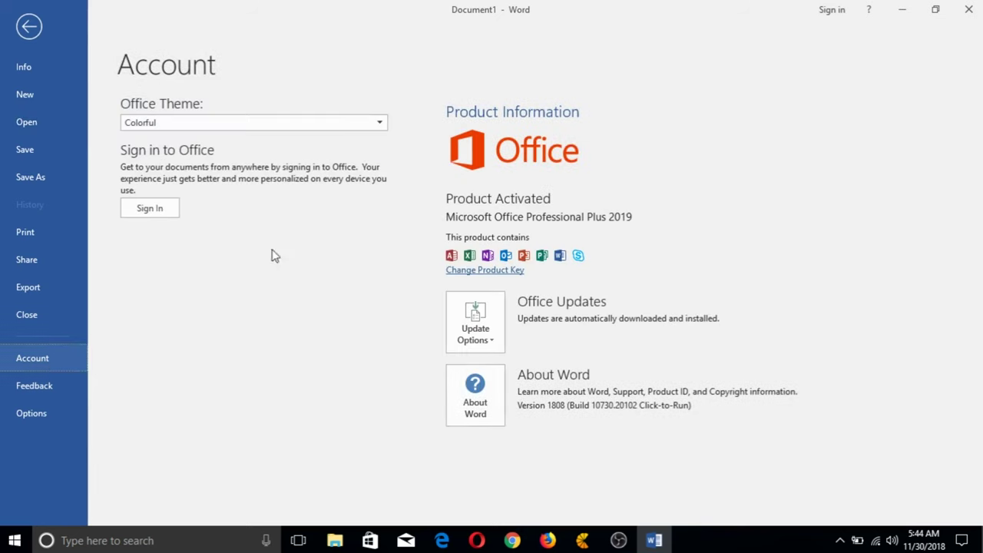
left_click(973, 8)
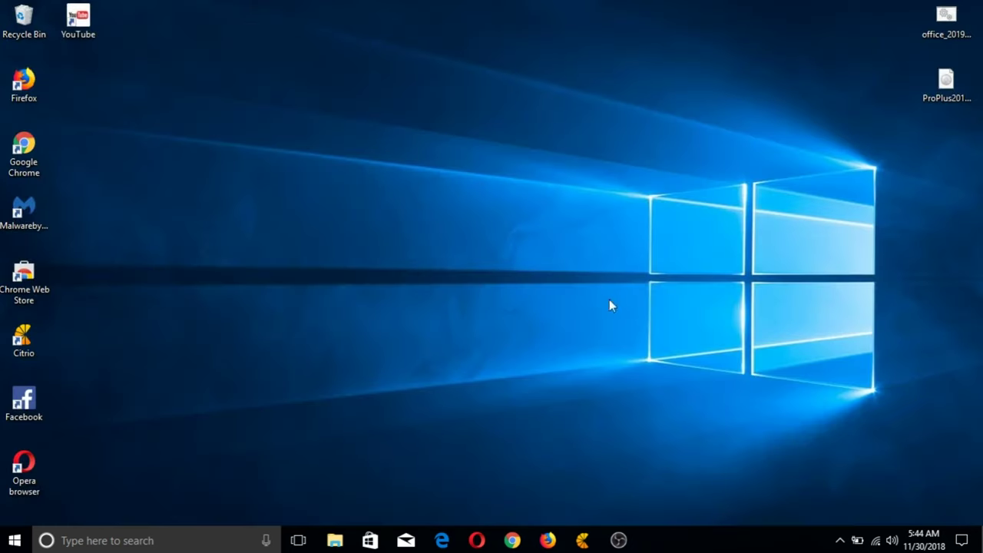